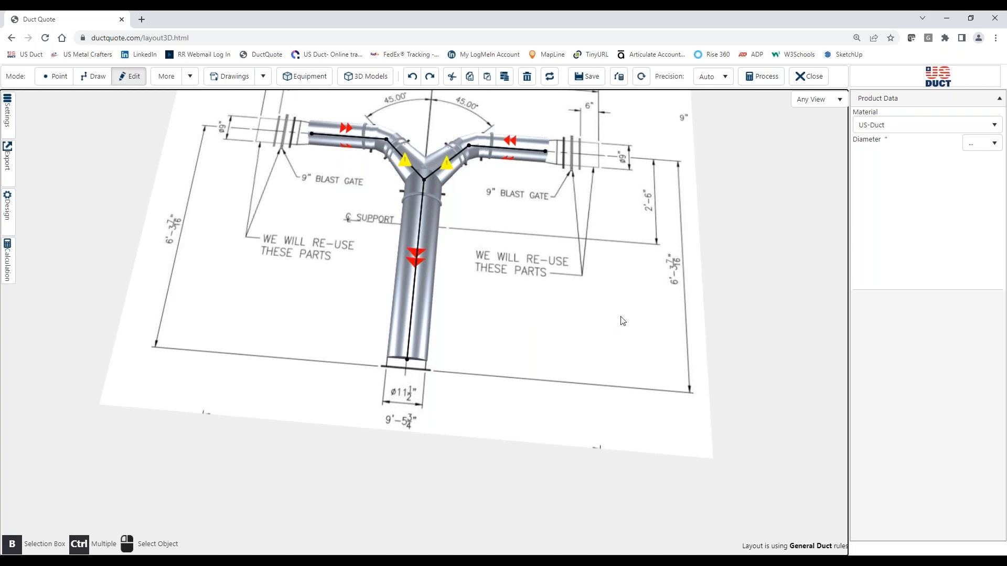
- Inspect the product data of the main duct, one horizontal branch and a diagonal leg of the wye
mouse_move(646, 289)
left_mouse_down()
mouse_move(367, 363)
mouse_move(371, 335)
left_mouse_up()
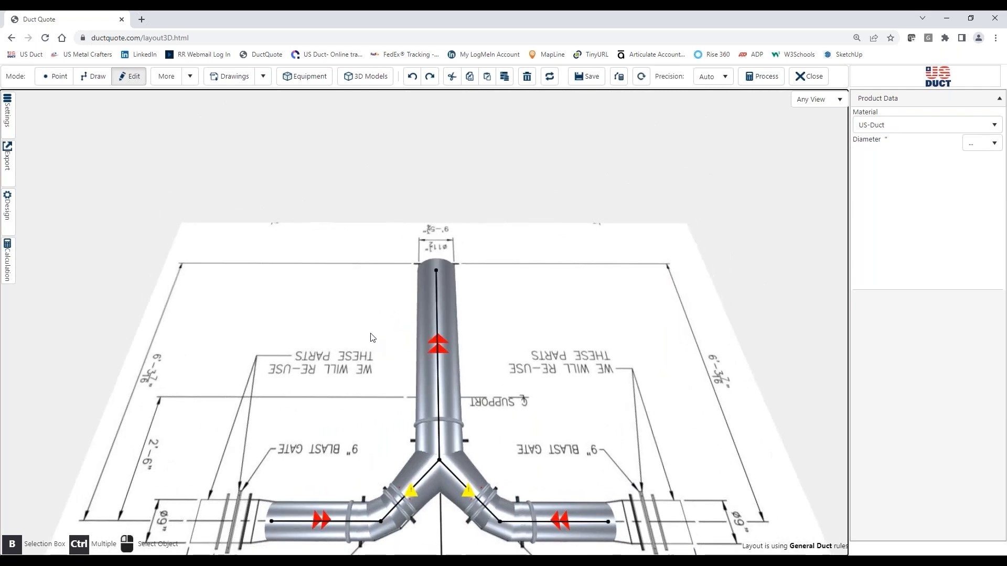
left_click(439, 329)
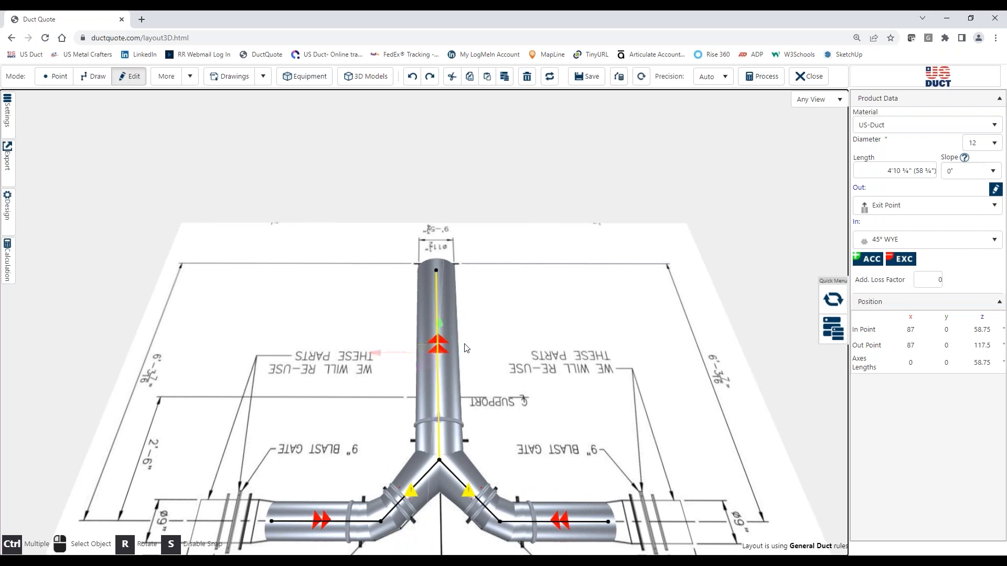
right_click_drag(598, 431, 636, 332)
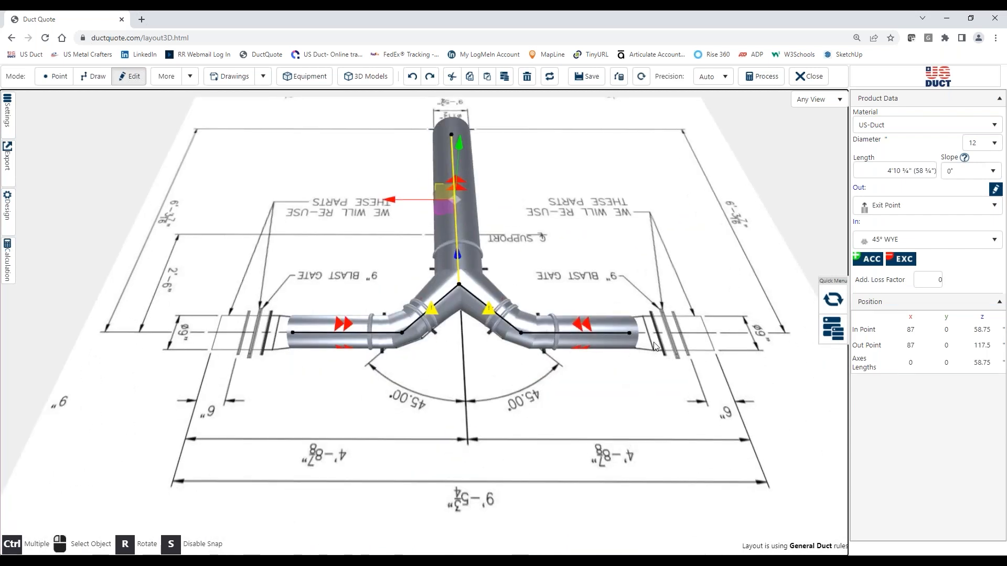
left_click(345, 341)
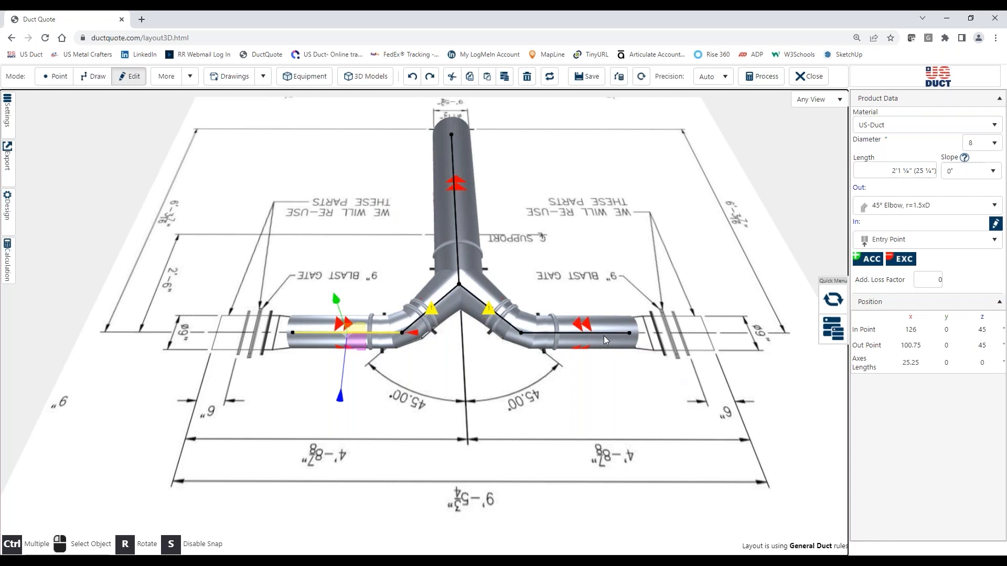
left_click(502, 317)
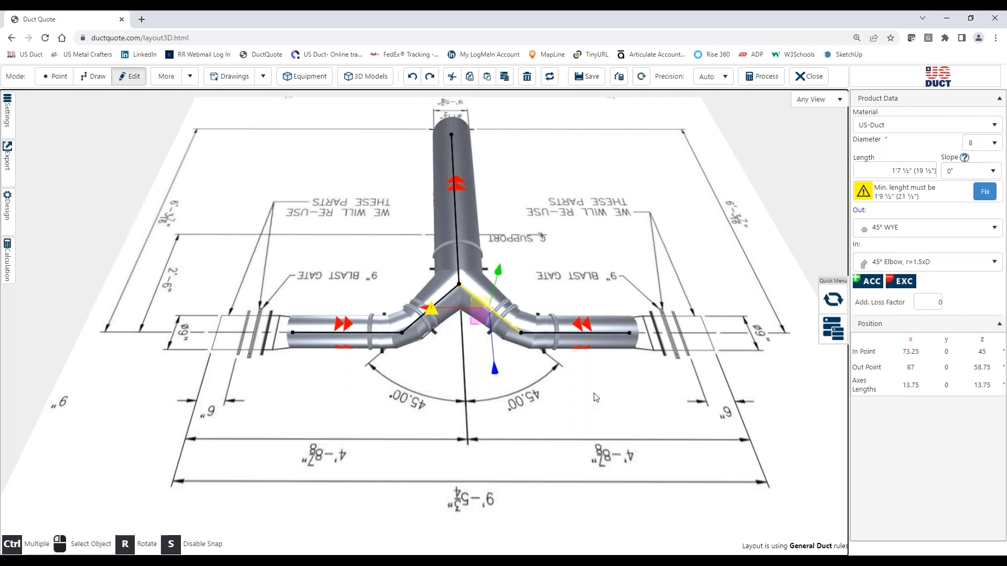
left_click_drag(626, 392, 628, 413)
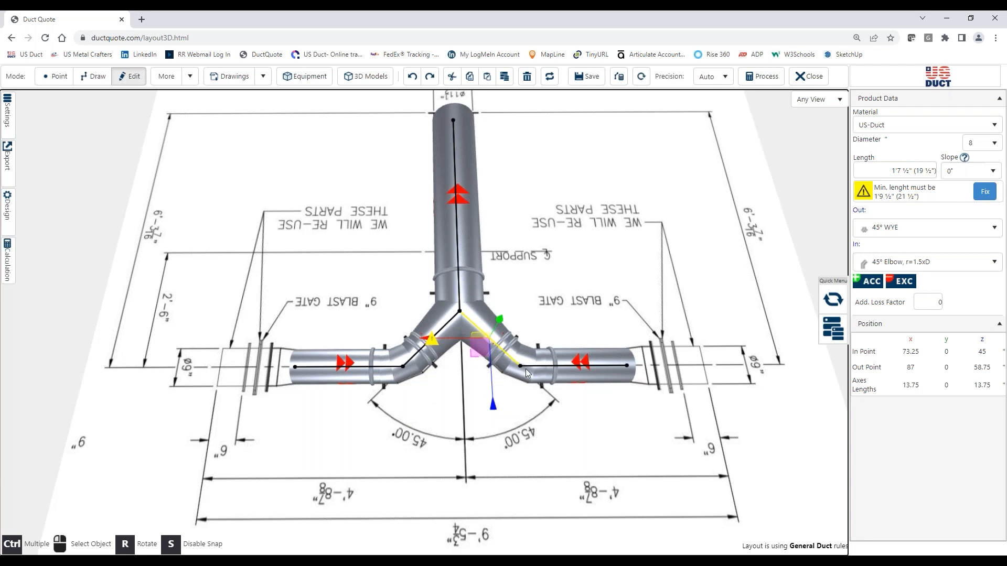
- Delete both diagonal 8-inch sections that connect the wye to the two horizontal branches
double_click(504, 349)
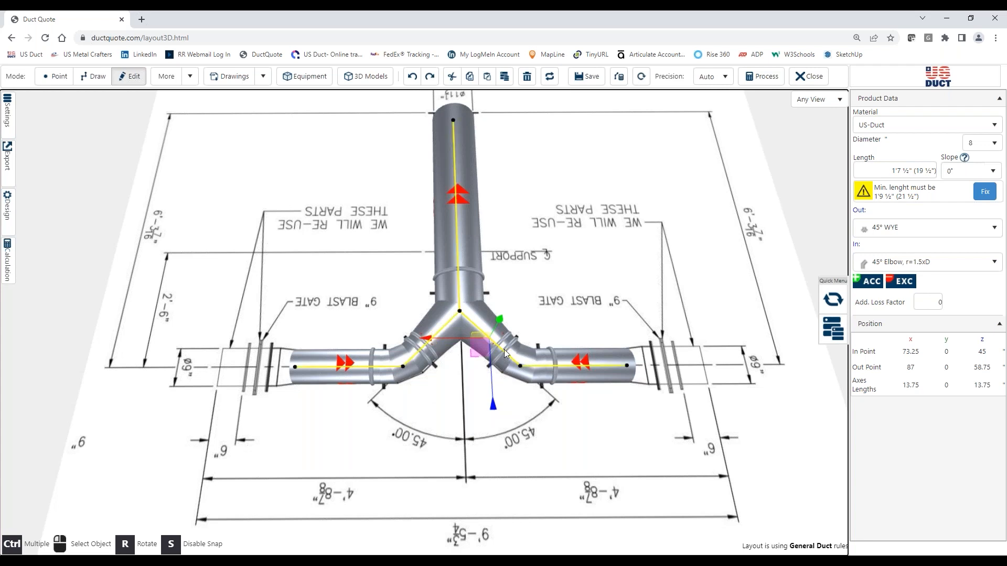
left_click(528, 290)
left_click(483, 332)
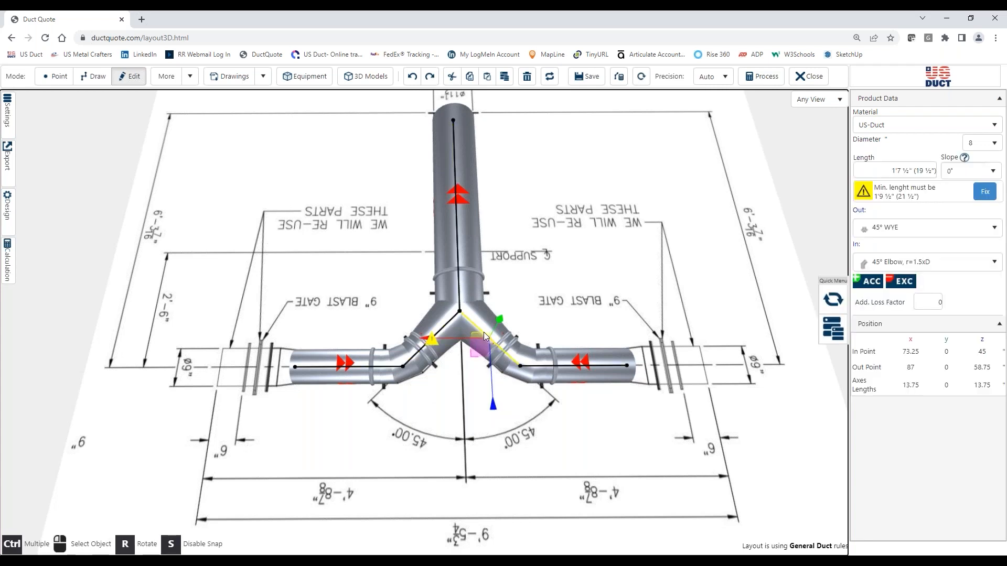
key("Delete")
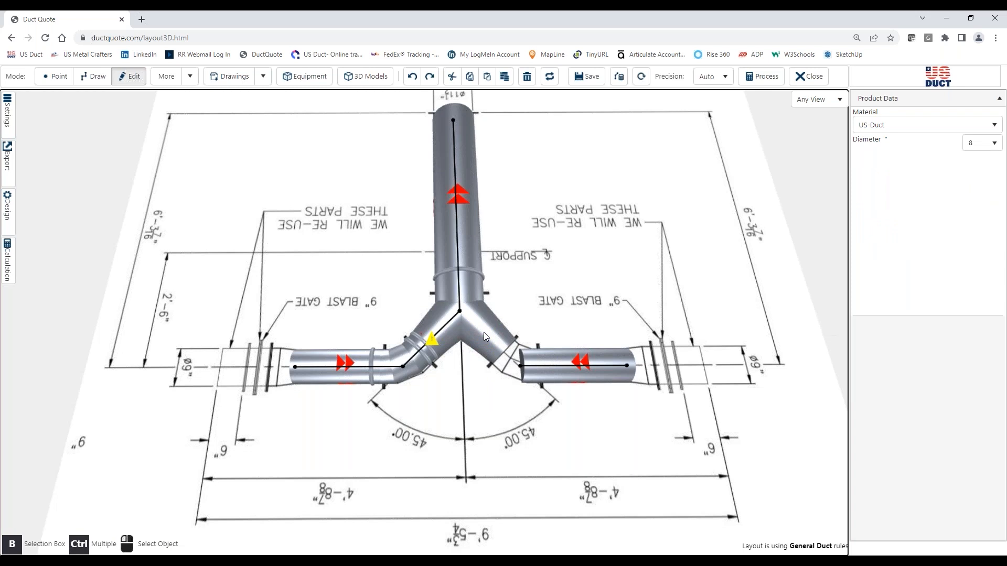
left_click(441, 330)
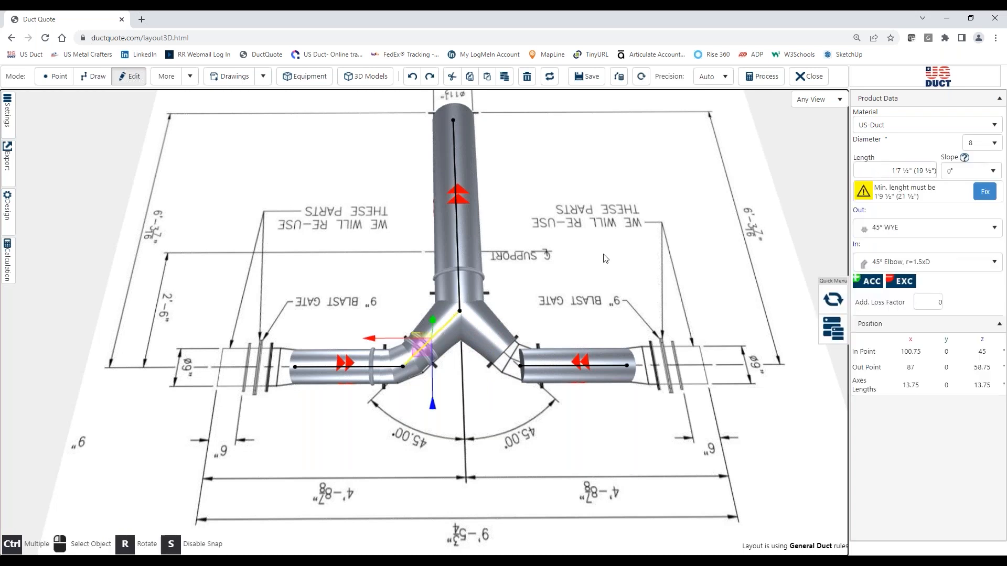
key("Delete")
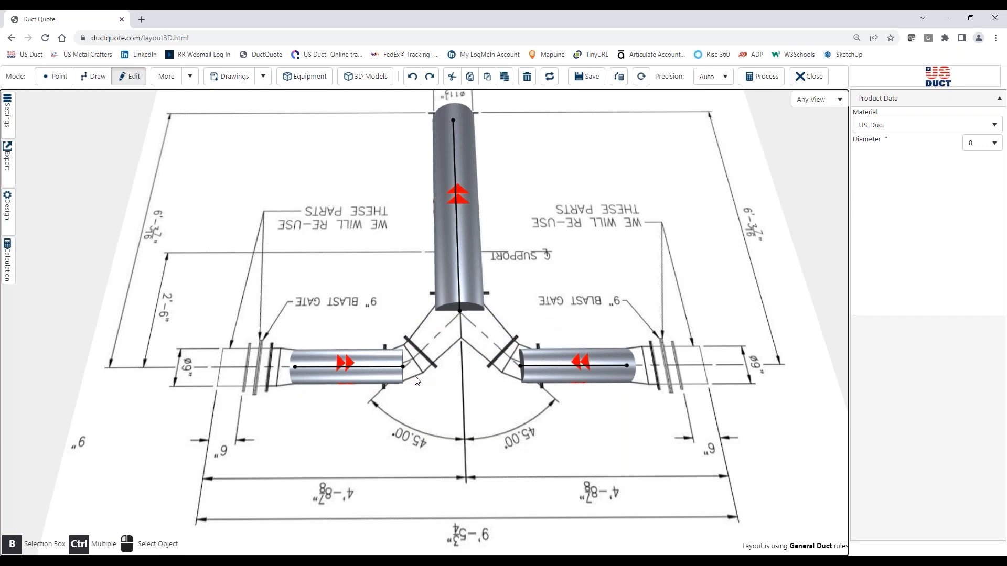
- Extend the left-hand horizontal branch to the main duct's centerline and connect it to the main duct with a perpendicular 8-inch section
left_click(385, 370)
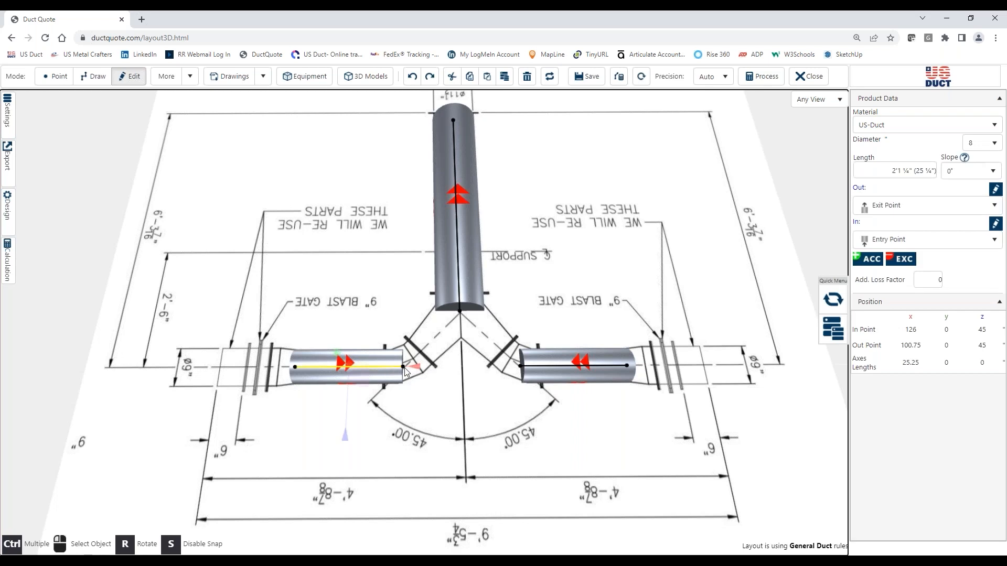
mouse_move(406, 371)
left_mouse_down()
mouse_move(470, 370)
mouse_move(462, 366)
left_mouse_up()
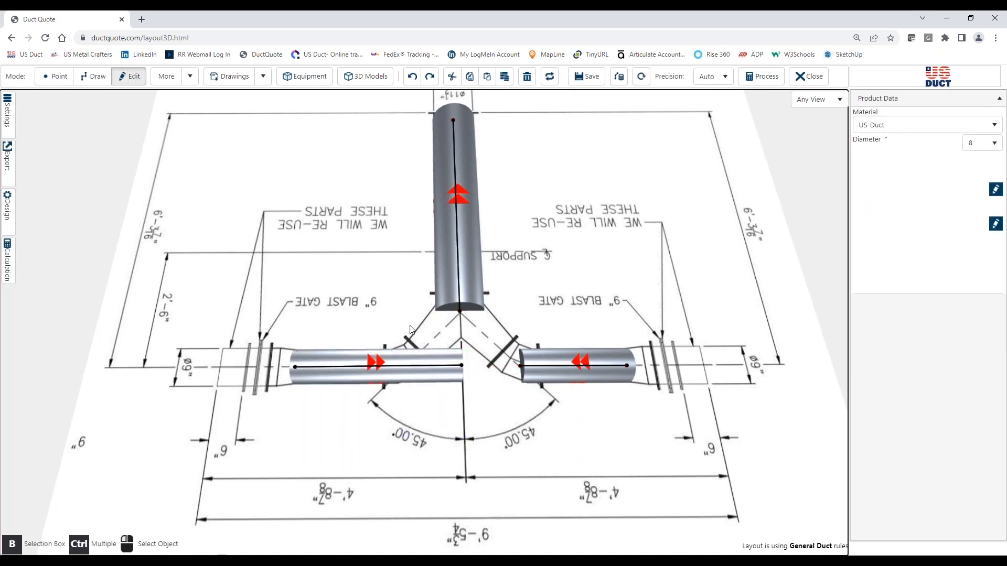
left_click(130, 79)
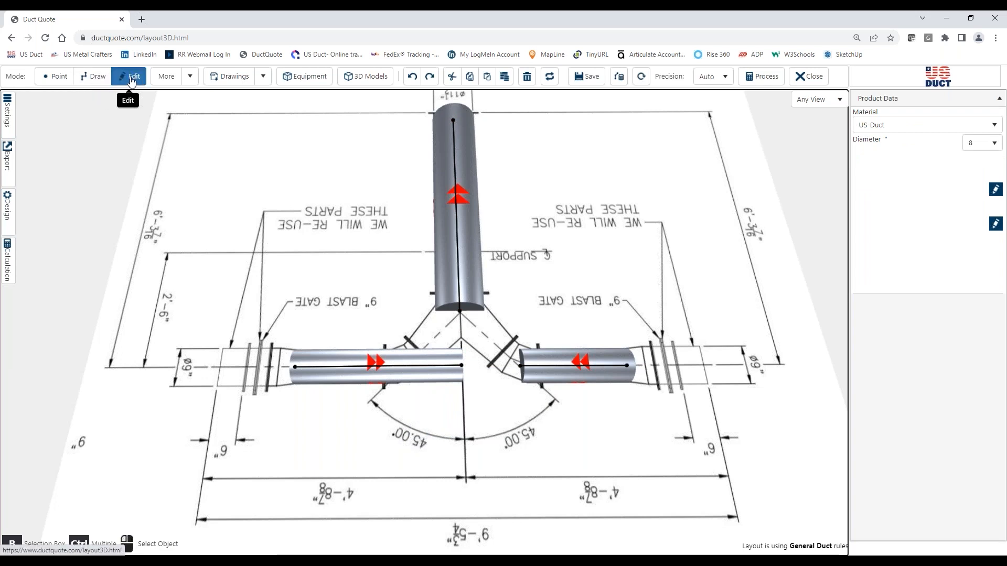
left_click(94, 77)
left_click(462, 365)
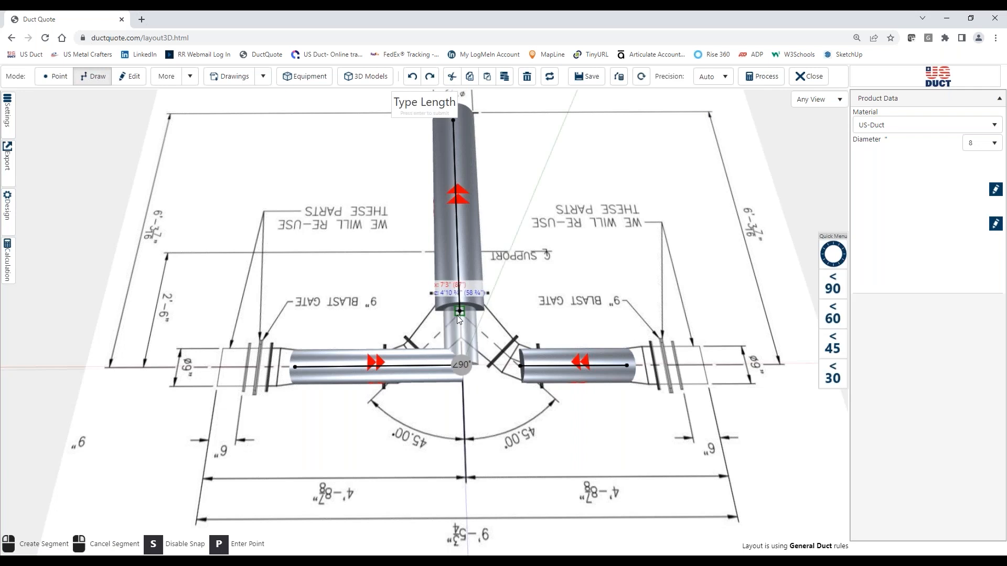
left_click(457, 312)
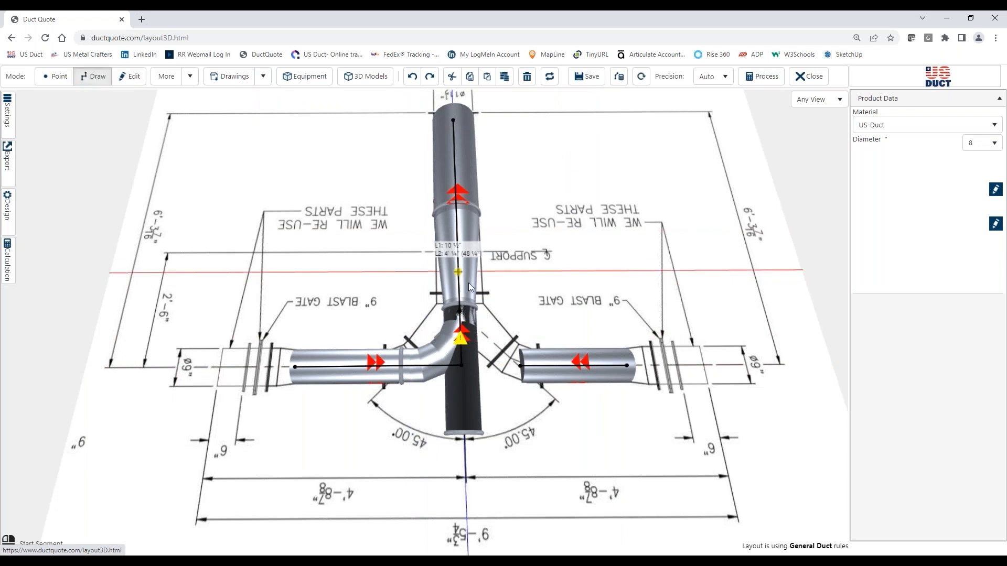
- Draw an 8-inch section at 45° from the main duct junction to the inner end of the right-hand branch
left_click(462, 313)
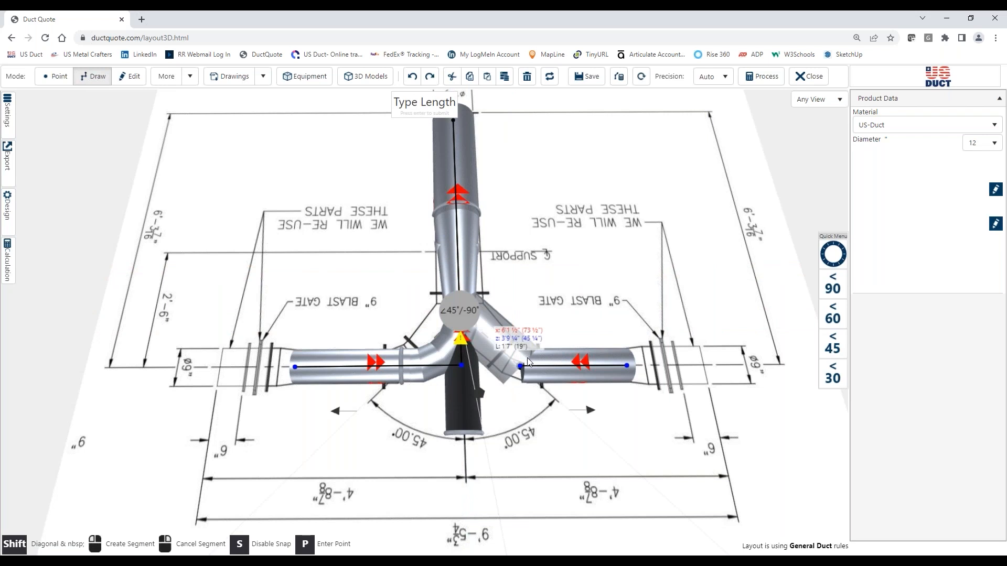
left_click(983, 143)
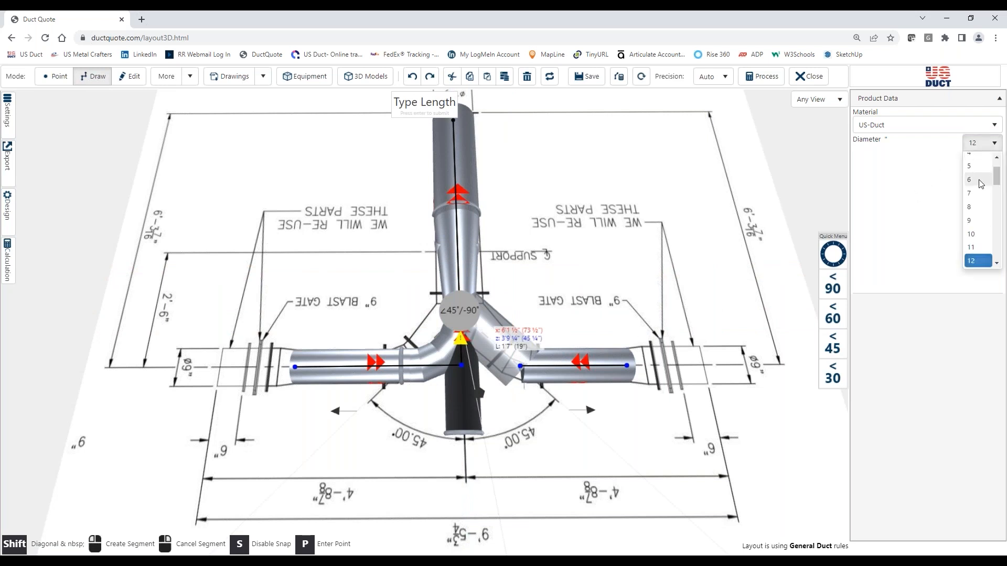
left_click(971, 207)
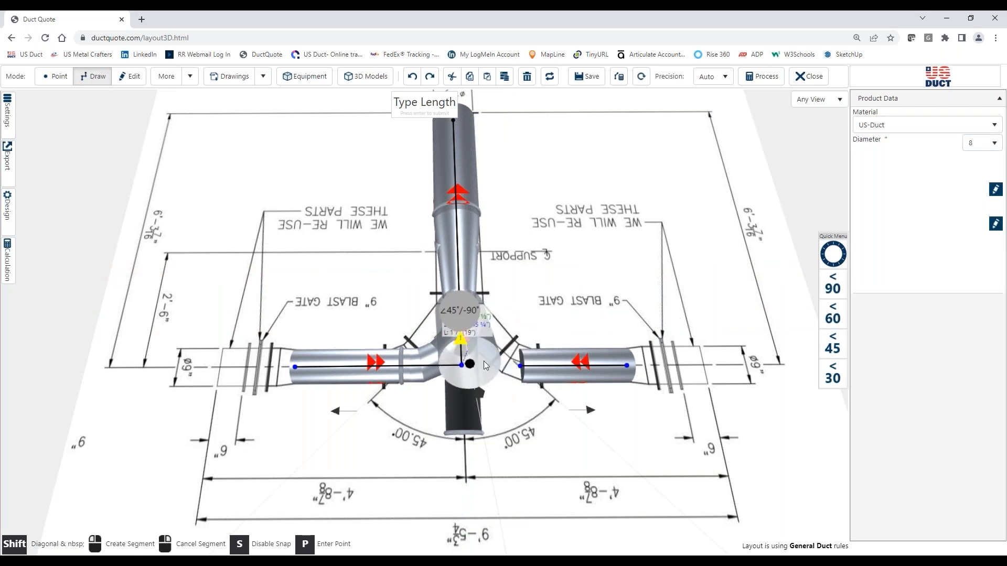
left_click(527, 365)
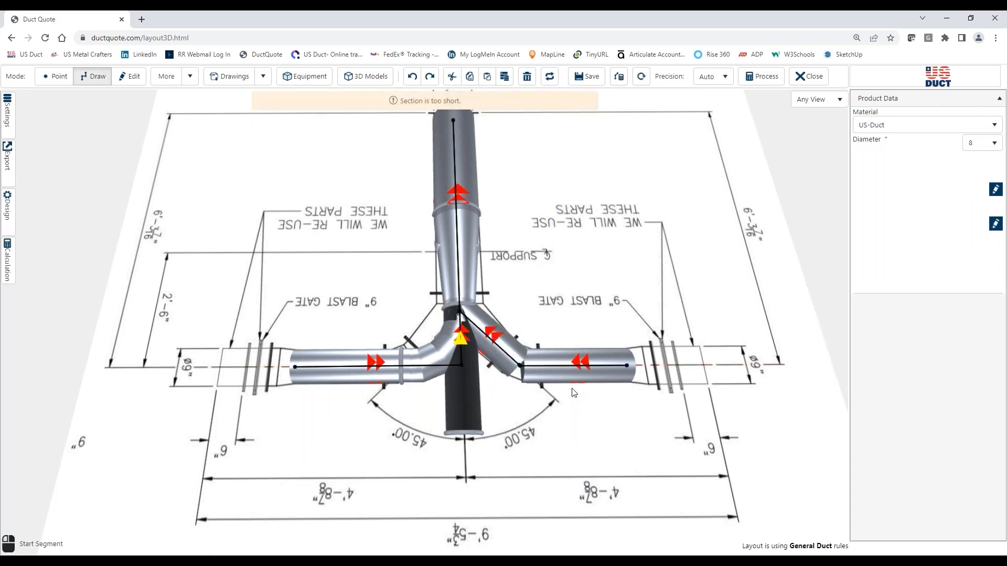
- Fix the short section between the elbow and lateral branch to its 2'6 ½" minimum length, shifting the downstream objects
left_click(130, 76)
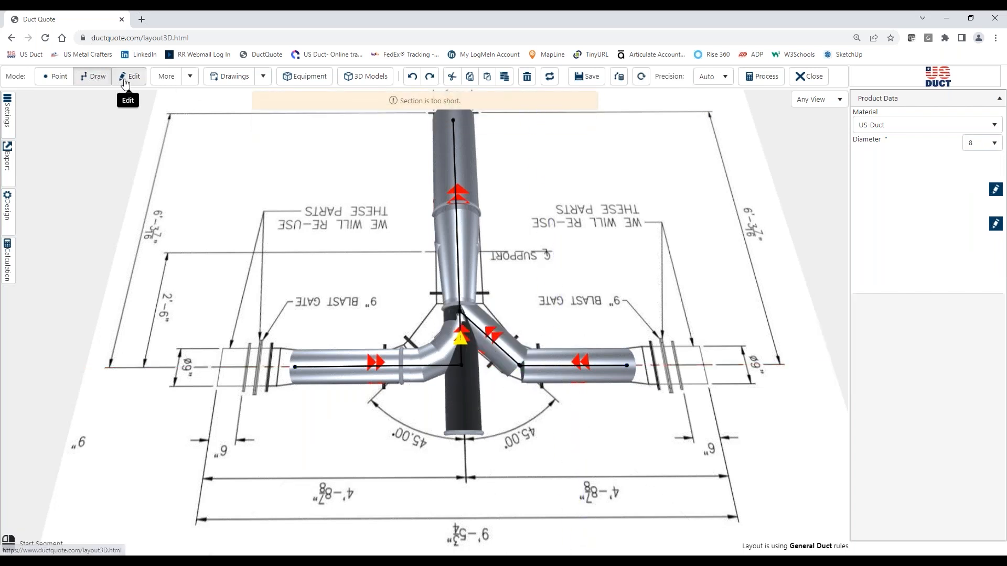
left_click(460, 349)
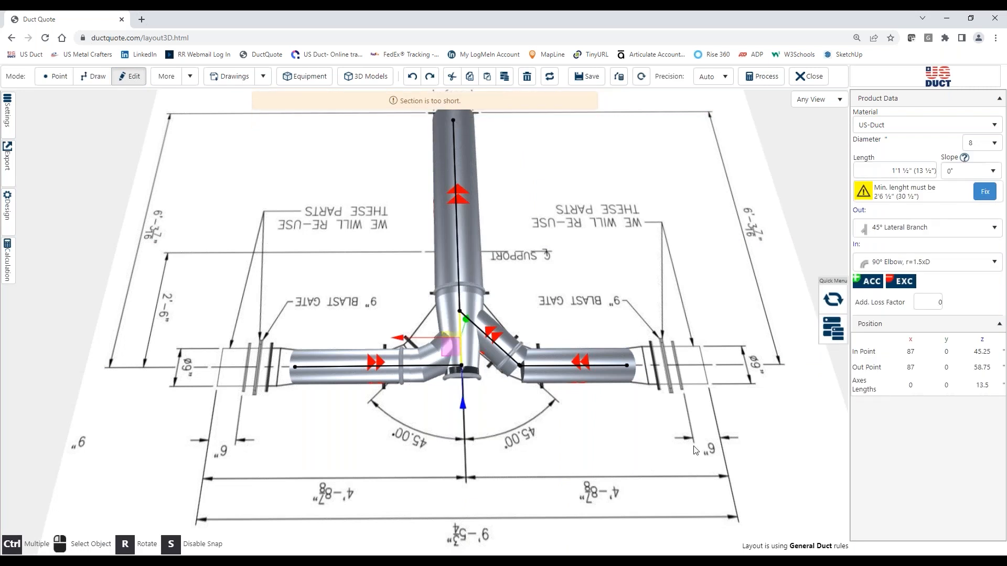
left_click(984, 192)
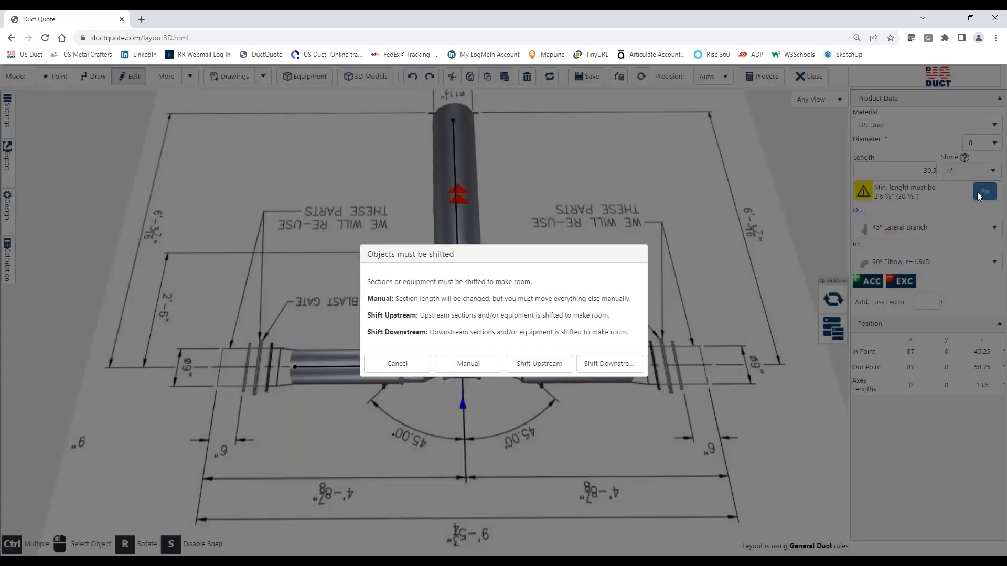
left_click(615, 367)
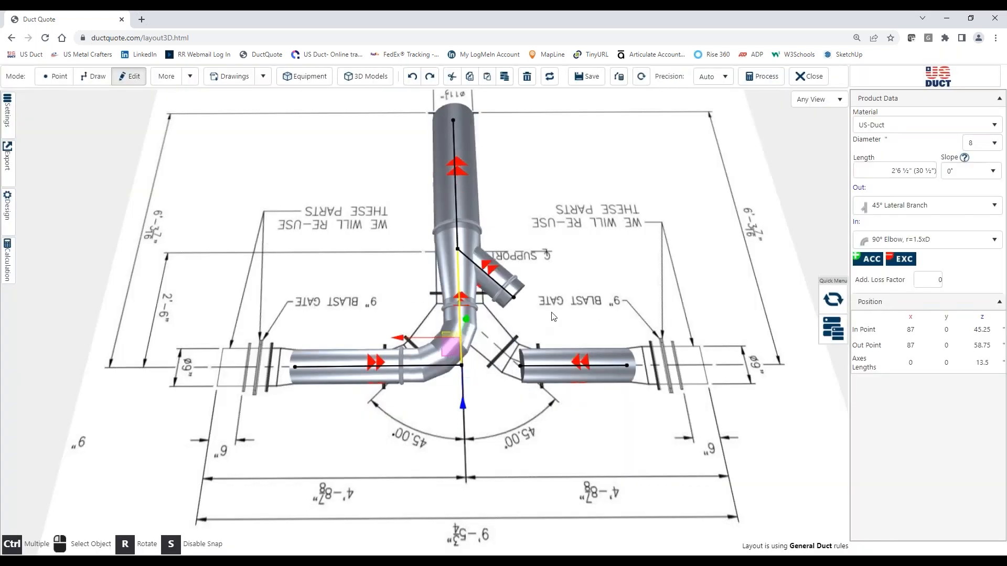
- Slide the right-hand horizontal branch outward and delete the short 45° section at the main duct junction
left_click(564, 372)
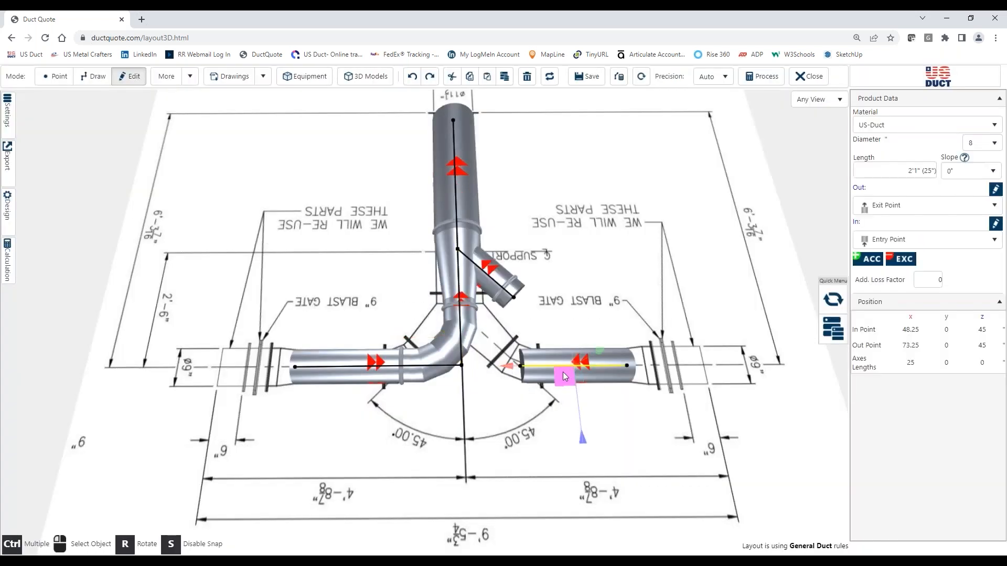
left_click_drag(528, 371, 669, 368)
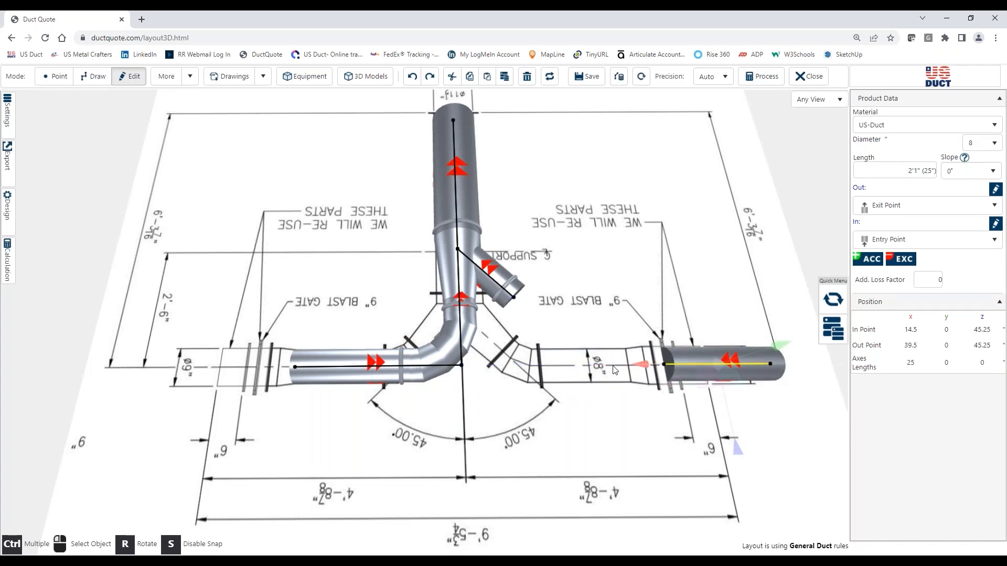
left_click(489, 275)
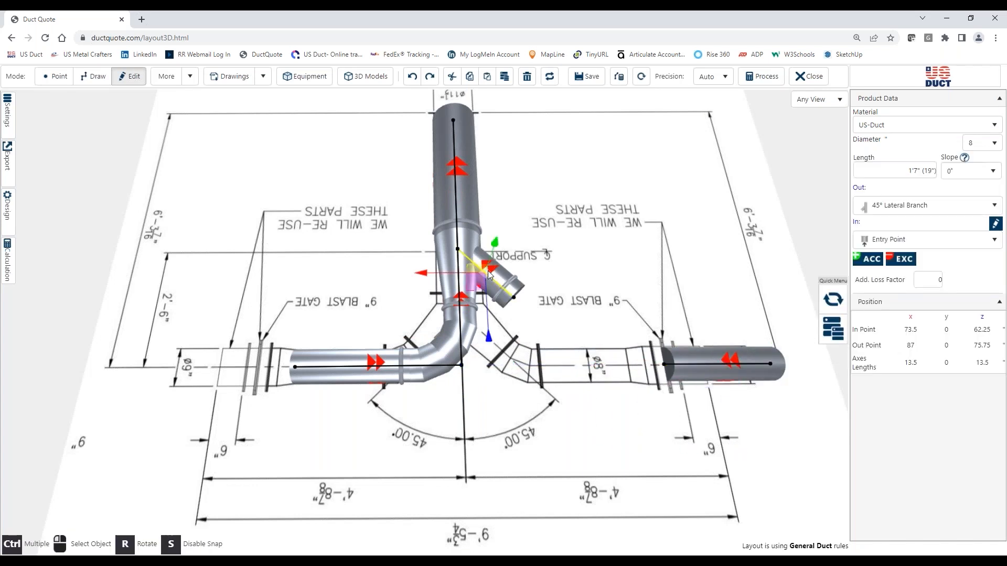
key("Delete")
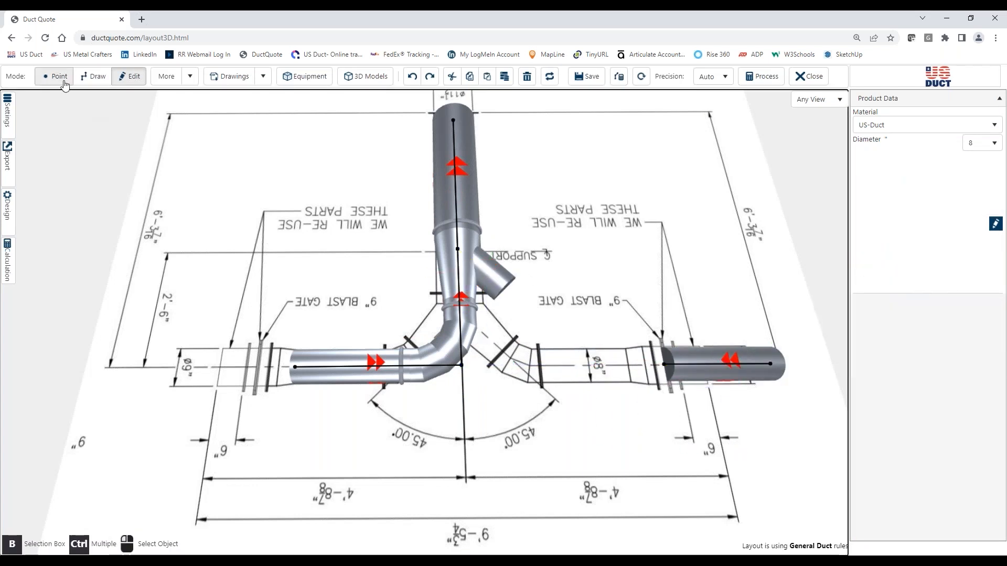
- Draw a longer 8-inch section at 45° from the shifted main duct junction to the right-hand branch's centerline
left_click(93, 76)
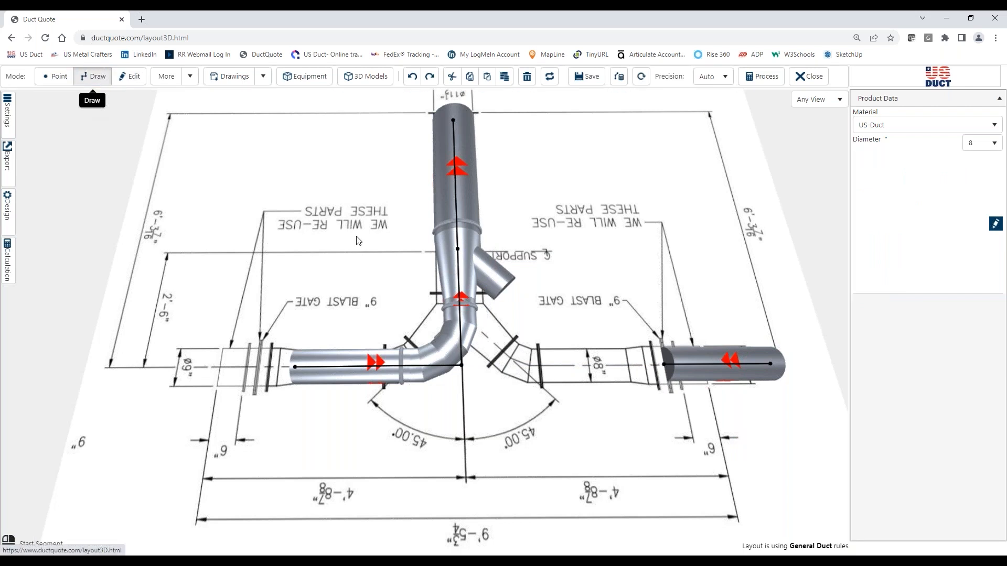
left_click(456, 254)
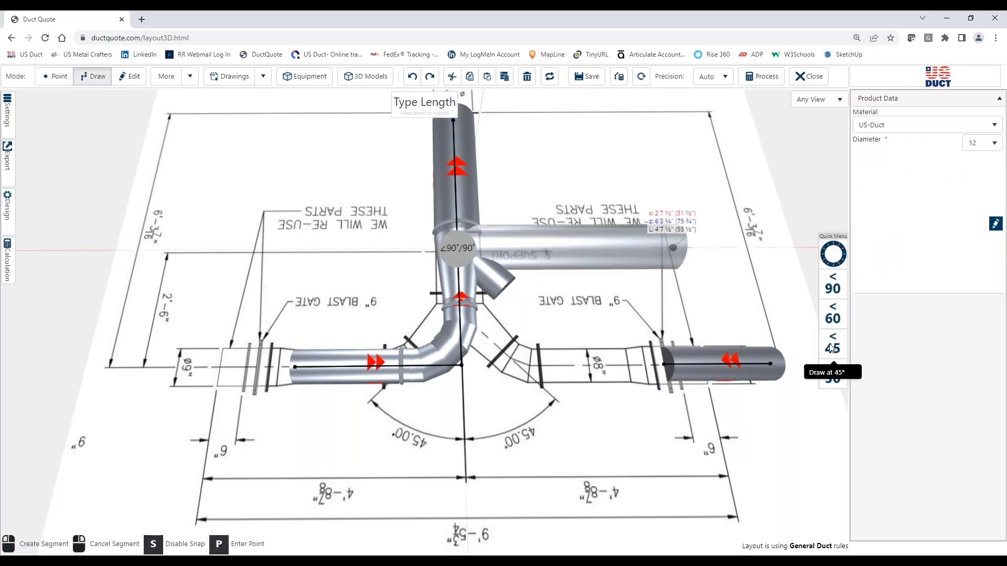
left_click(978, 143)
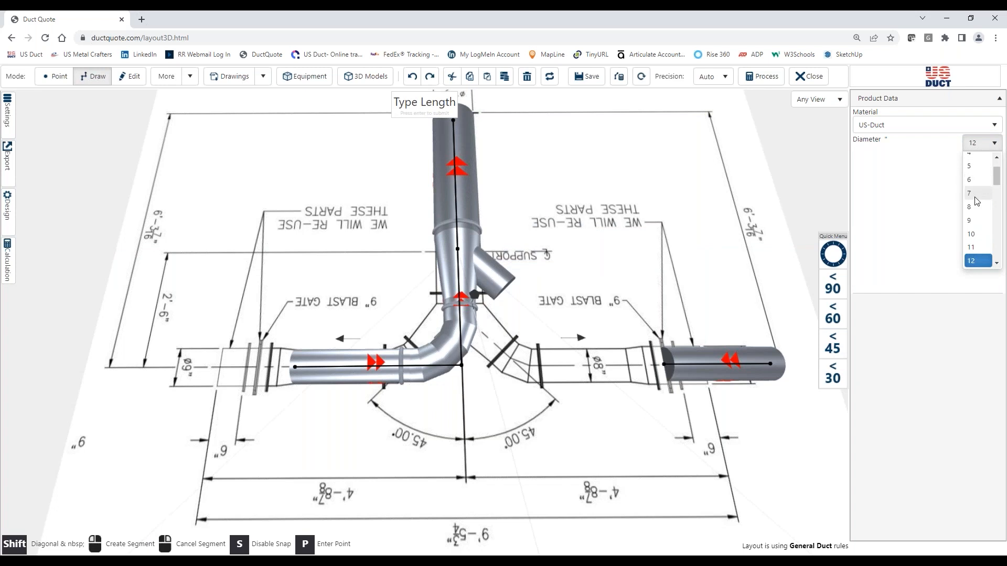
left_click(975, 208)
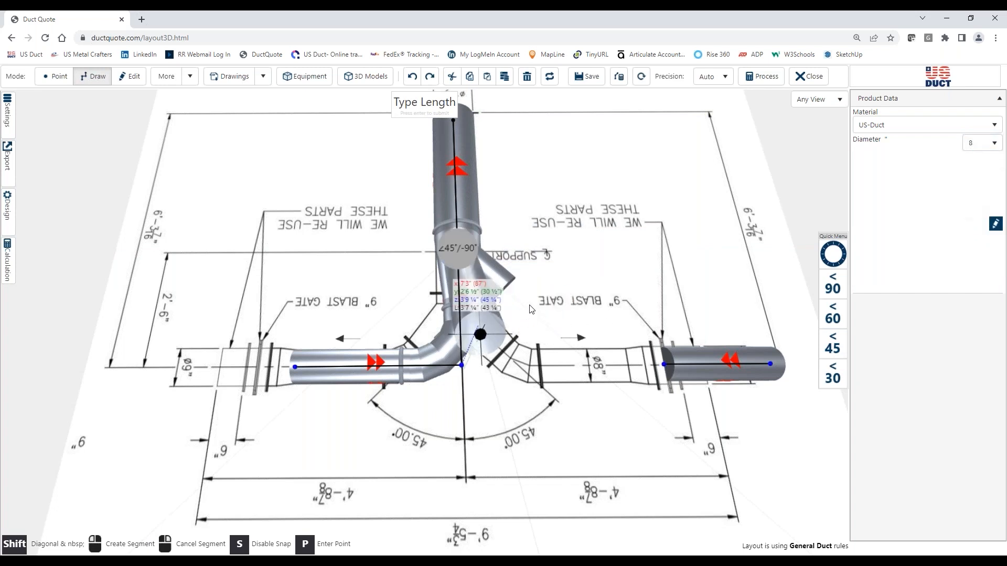
left_click(607, 359)
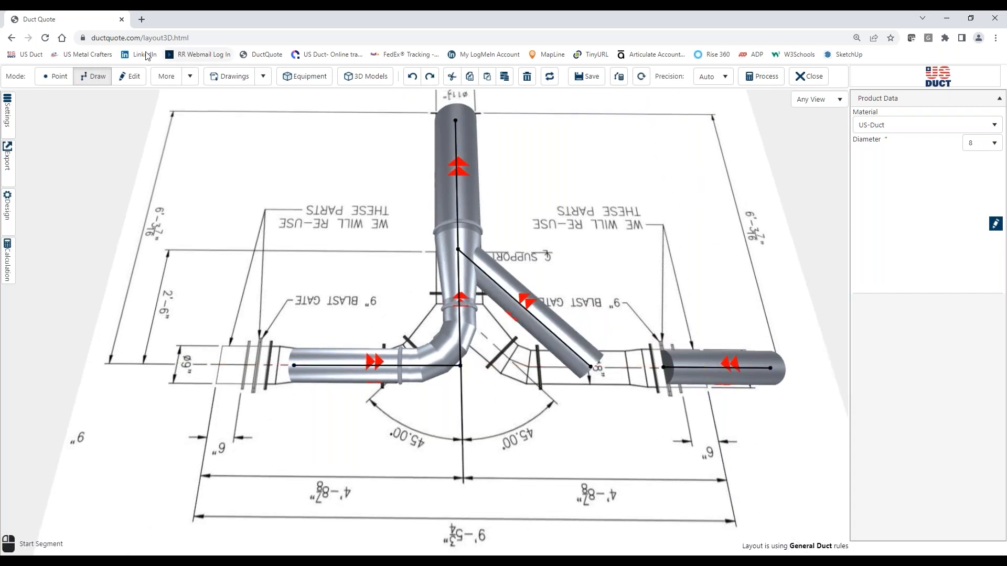
- Move the right-hand horizontal branch inward until its inner end joins the lower end of the 45° section
left_click(129, 76)
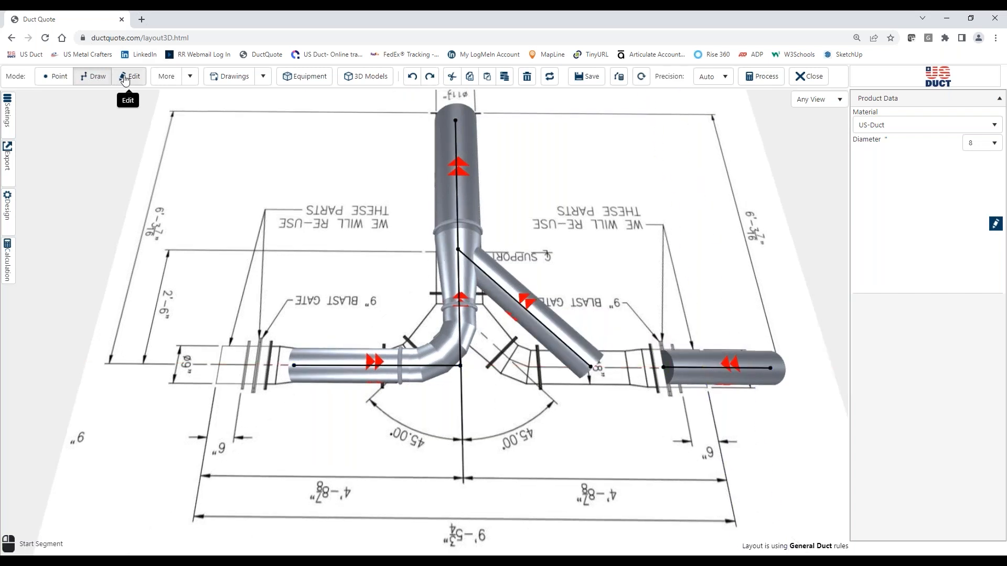
left_click(716, 359)
left_click_drag(651, 365, 557, 412)
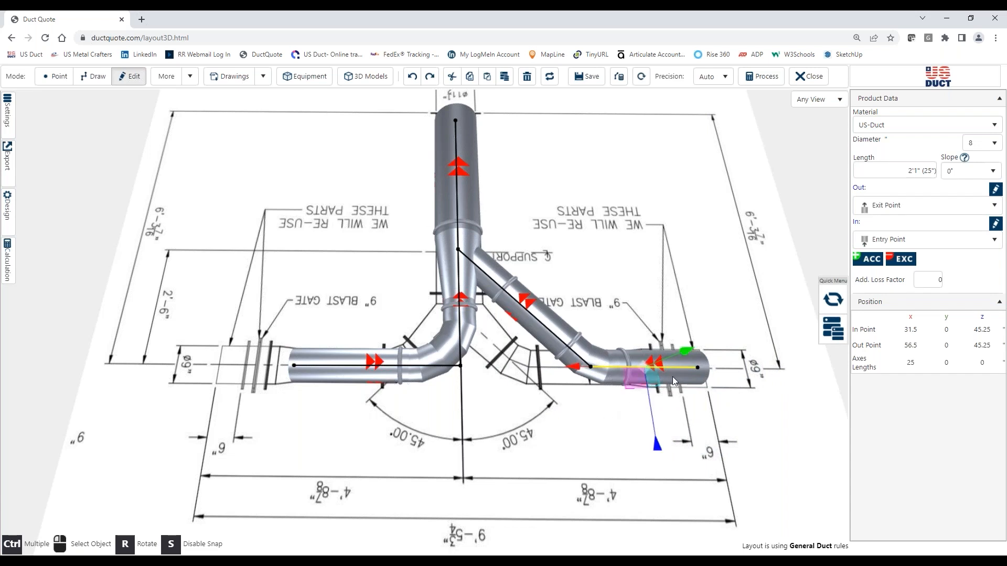
left_click(552, 418)
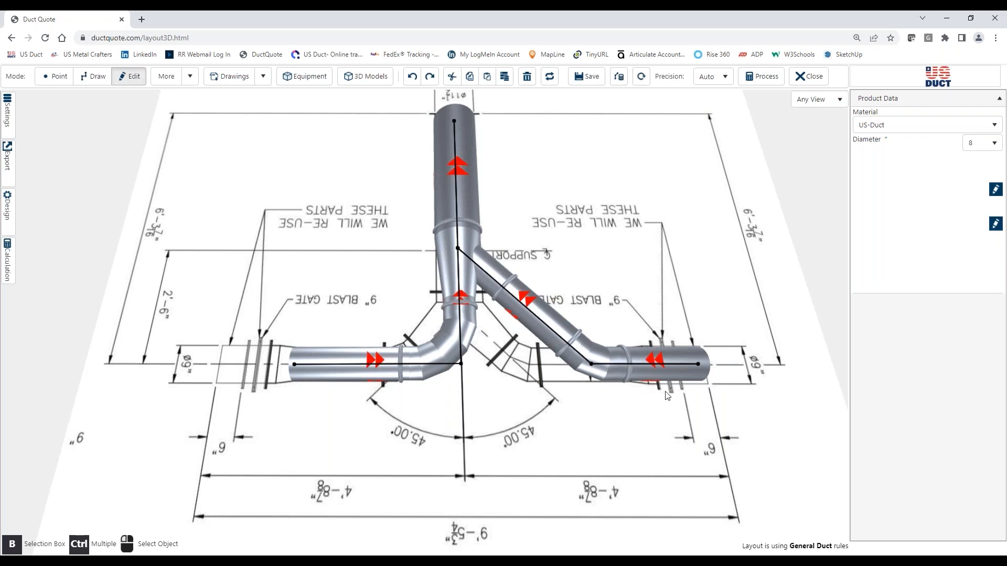
- Shorten the right-hand horizontal branch to about 8 ¼" by moving its open end inward
right_click_drag(686, 430, 624, 433)
left_click_drag(624, 433, 623, 429)
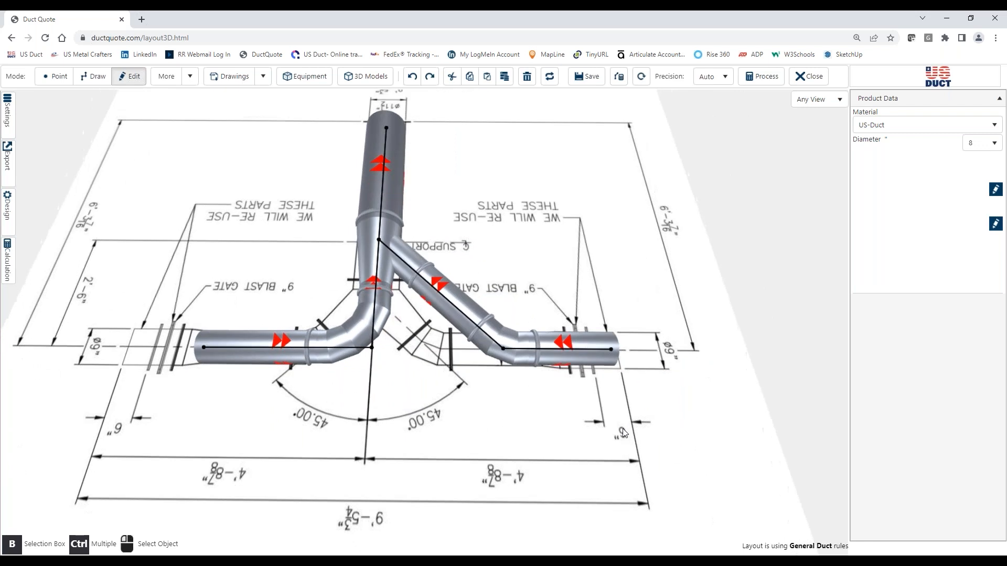
left_click(566, 350)
left_click_drag(614, 353, 471, 351)
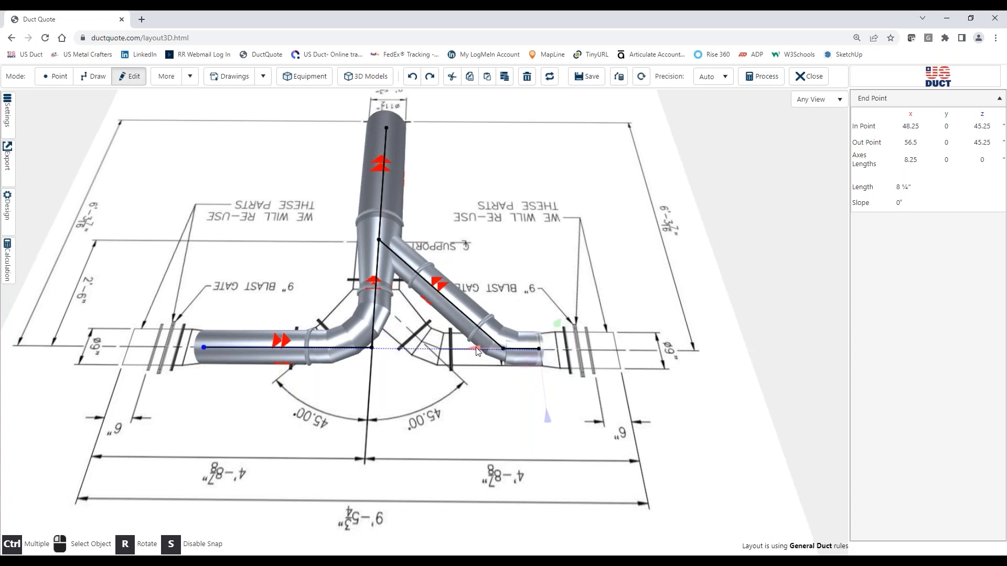
left_click_drag(643, 422, 662, 404)
right_click_drag(566, 403, 474, 389)
left_click_drag(506, 374, 508, 397)
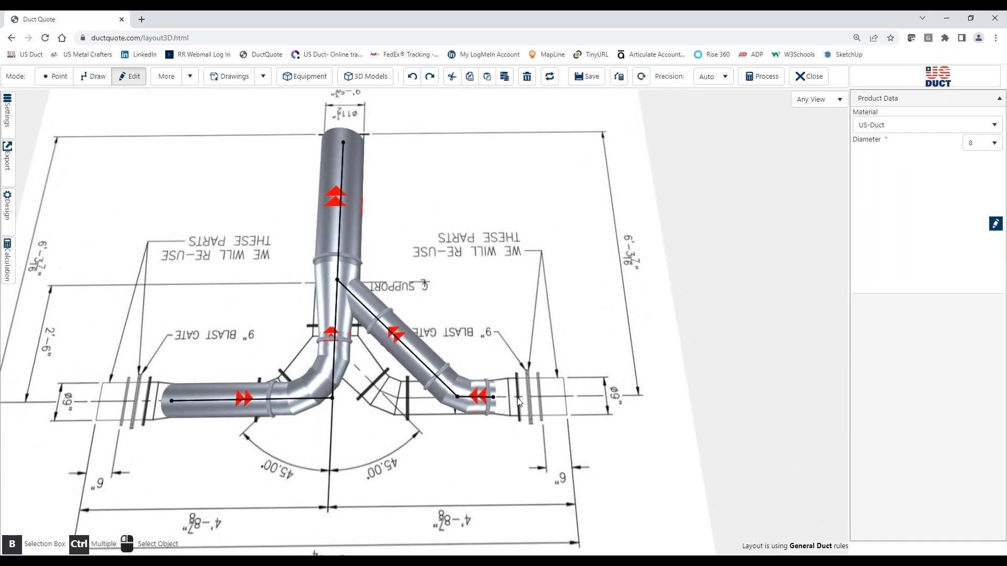